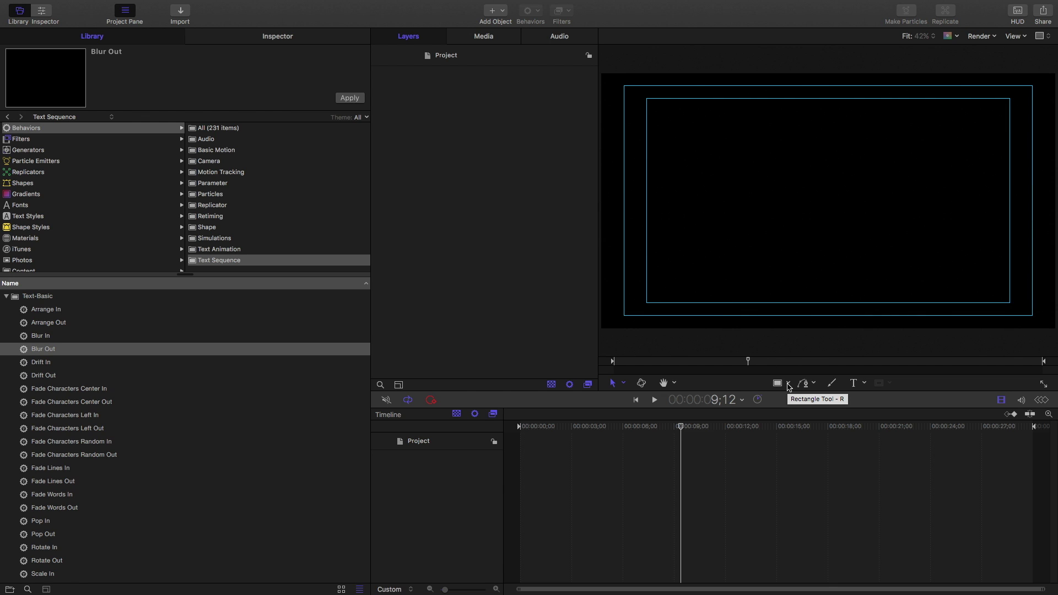
# - Draw a filled circle in the upper part of the canvas, slightly off the centre
pyautogui.click(791, 384)
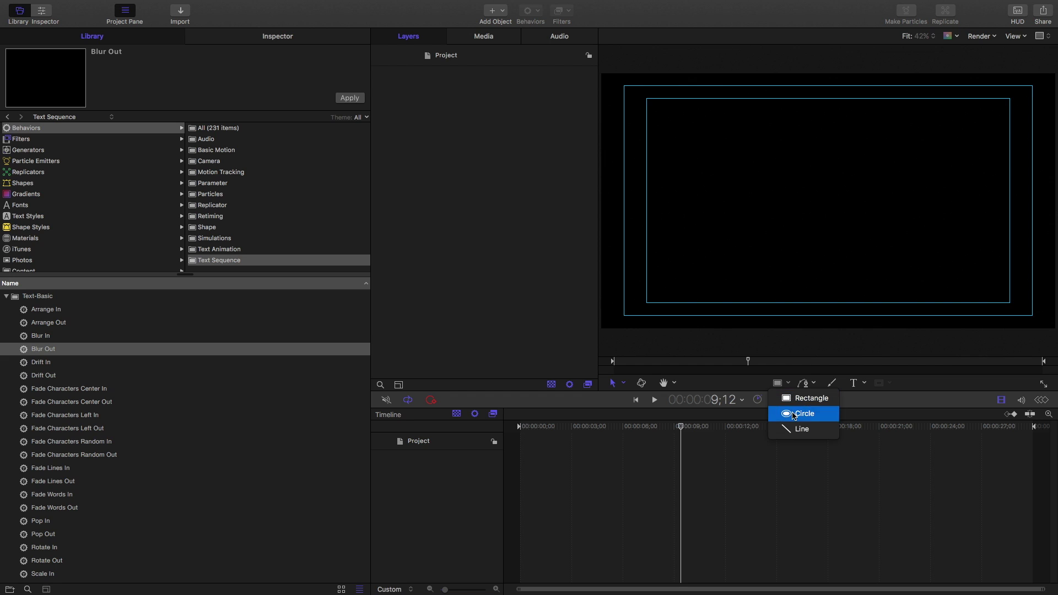
pyautogui.click(802, 413)
pyautogui.moveTo(731, 153)
pyautogui.mouseDown()
pyautogui.moveTo(777, 199)
pyautogui.moveTo(787, 192)
pyautogui.mouseUp()
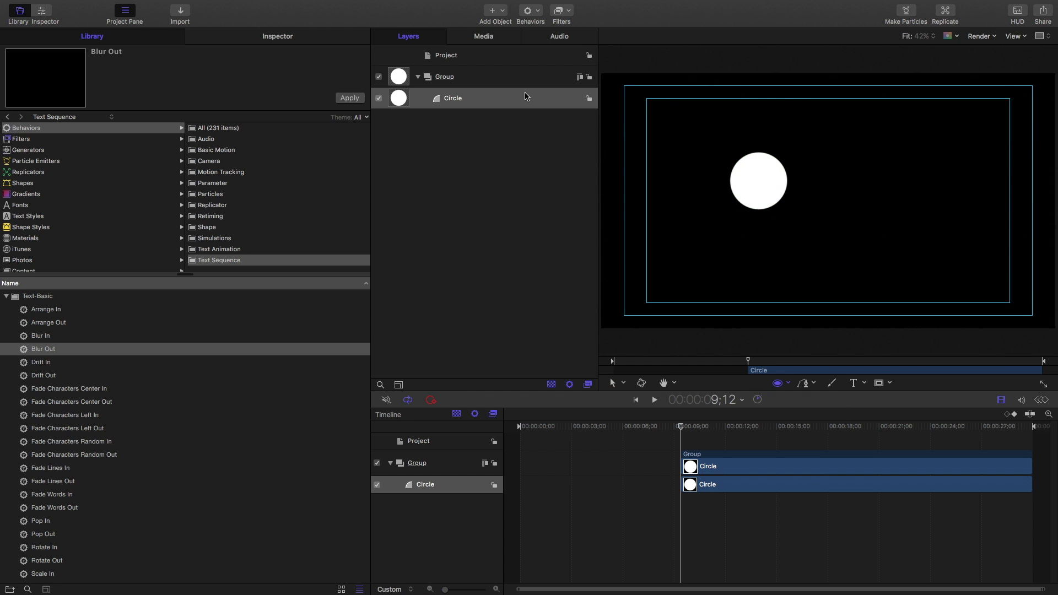
# - Show the HUD and compare the parameters it offers for the group, the circle shape and the Circle tool
pyautogui.press('F7')
pyautogui.click(480, 99)
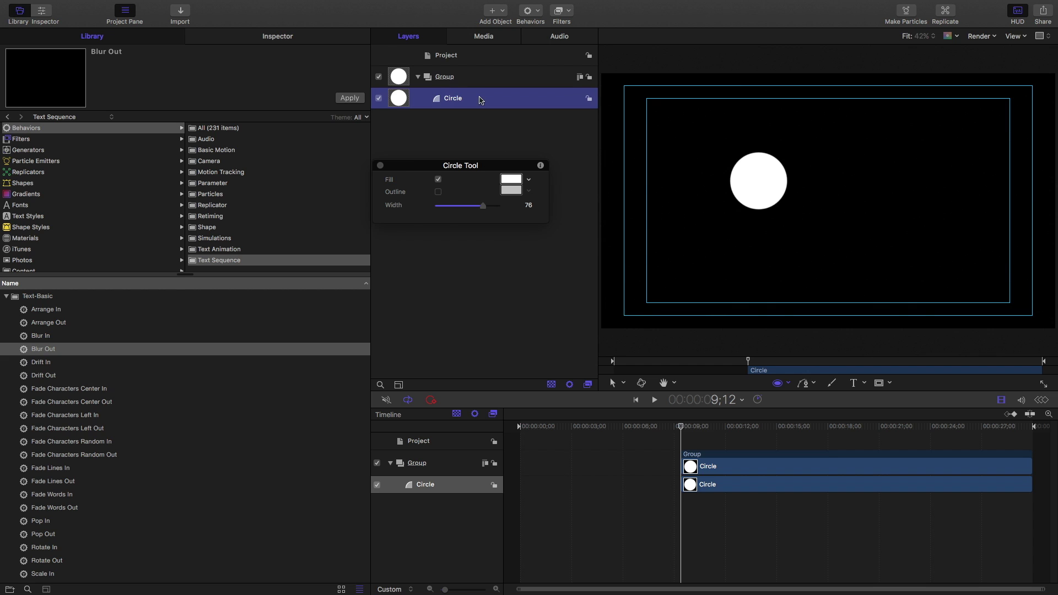
pyautogui.click(480, 76)
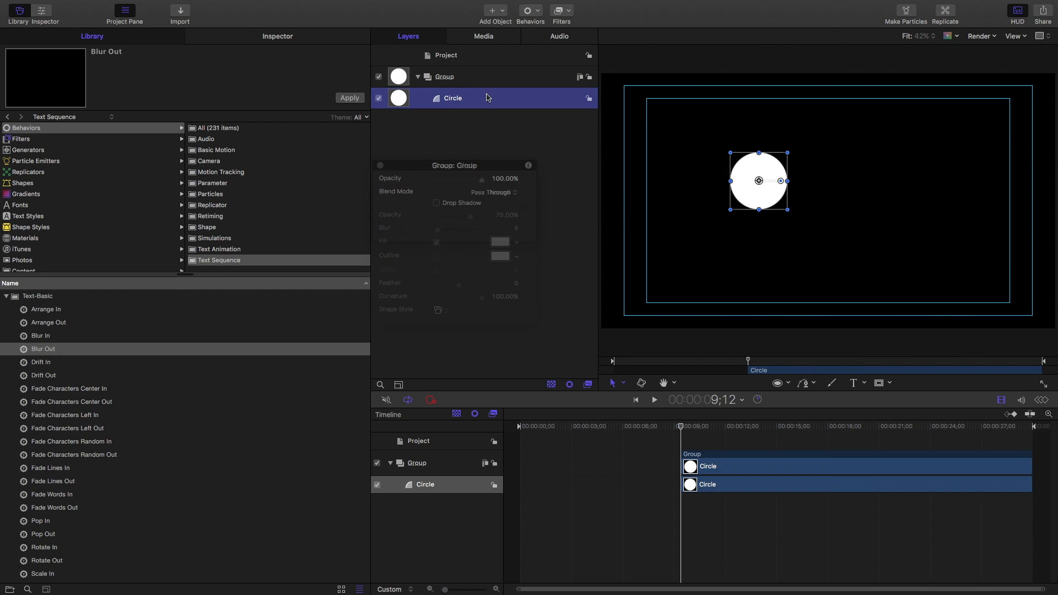
pyautogui.click(487, 97)
pyautogui.click(484, 77)
pyautogui.click(484, 98)
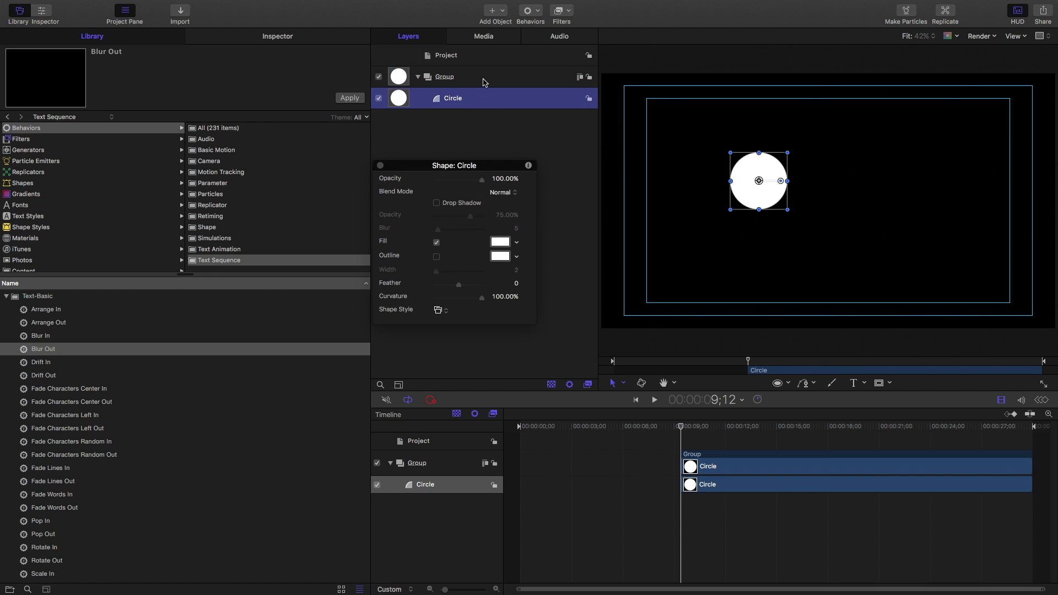
pyautogui.click(484, 81)
pyautogui.click(487, 101)
pyautogui.click(777, 386)
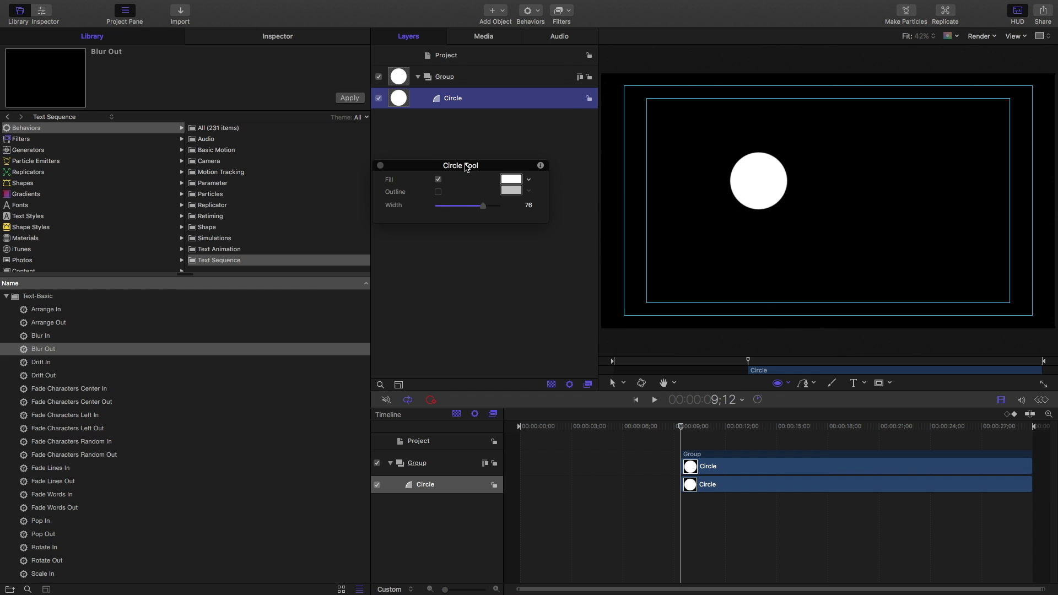
pyautogui.moveTo(467, 168); pyautogui.dragTo(483, 186)
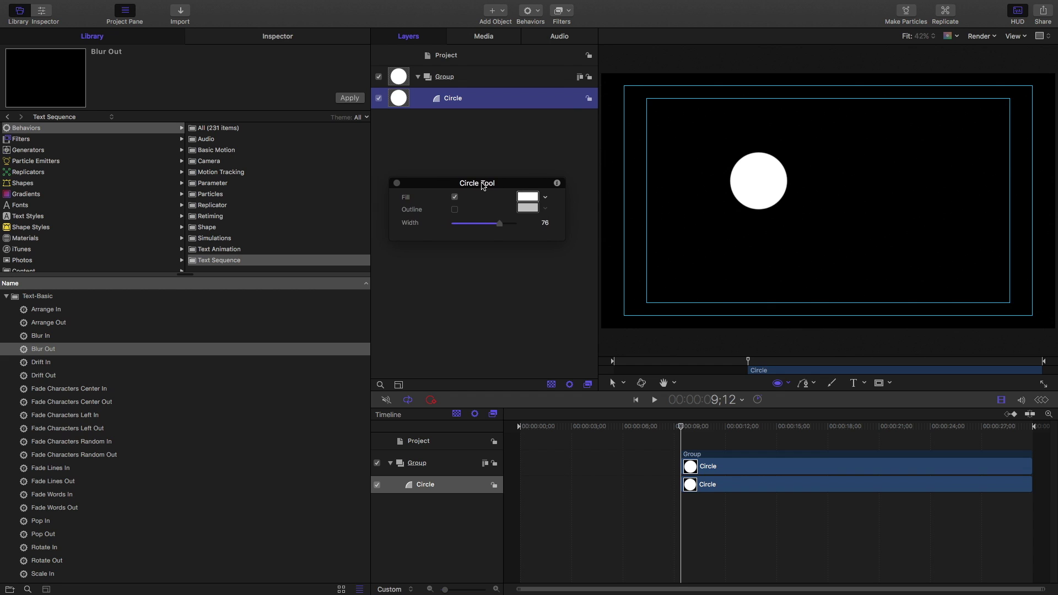
pyautogui.click(485, 77)
pyautogui.click(485, 99)
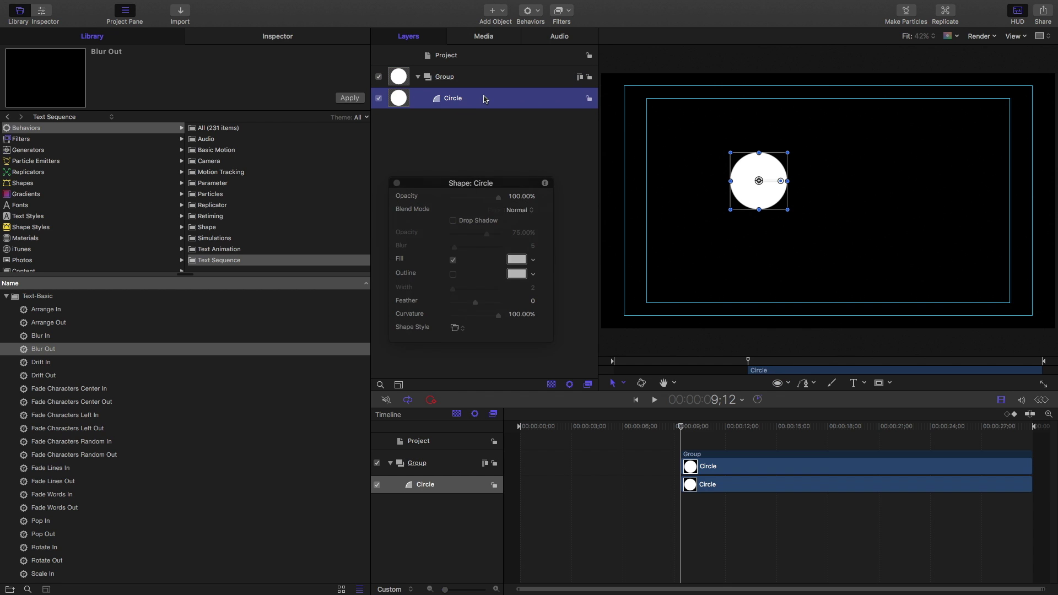
# - Change the circle's fill colour to Turquoise and hide the colour picker and the HUD
pyautogui.moveTo(451, 184); pyautogui.dragTo(451, 153)
pyautogui.click(518, 235)
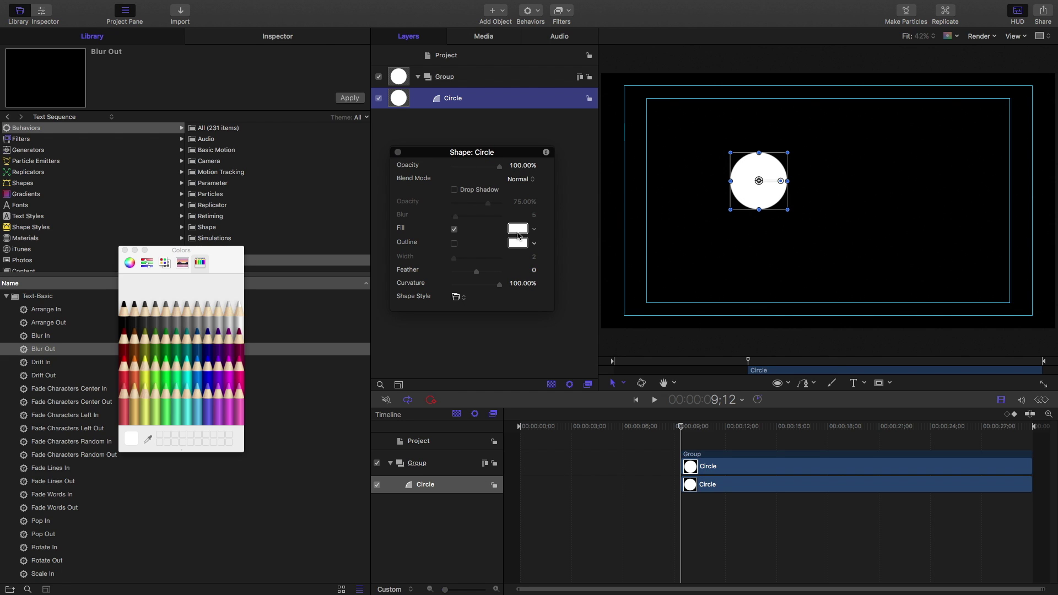
pyautogui.click(188, 368)
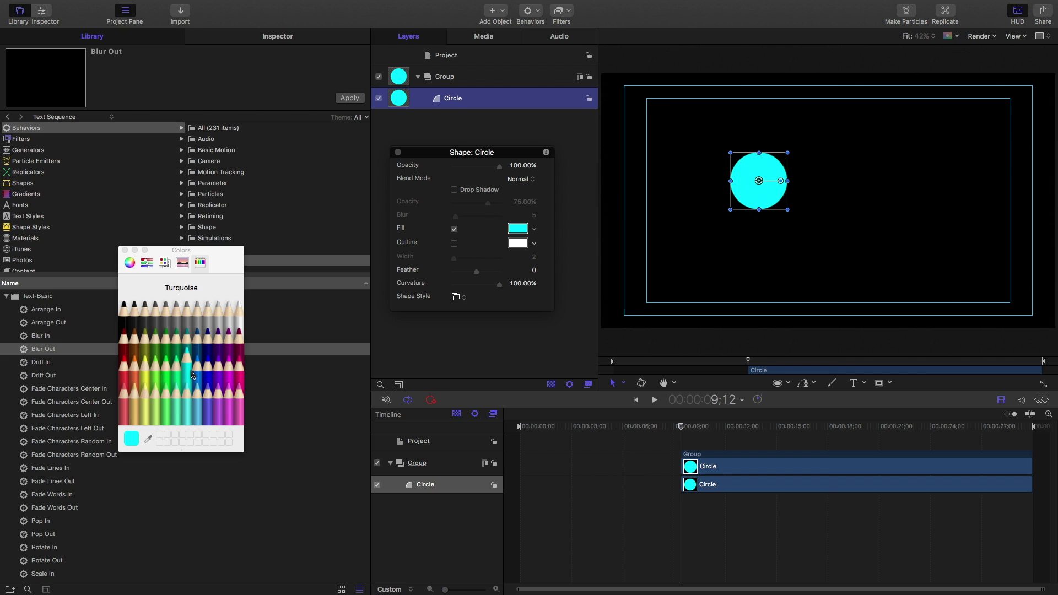
pyautogui.click(124, 250)
pyautogui.press('F7')
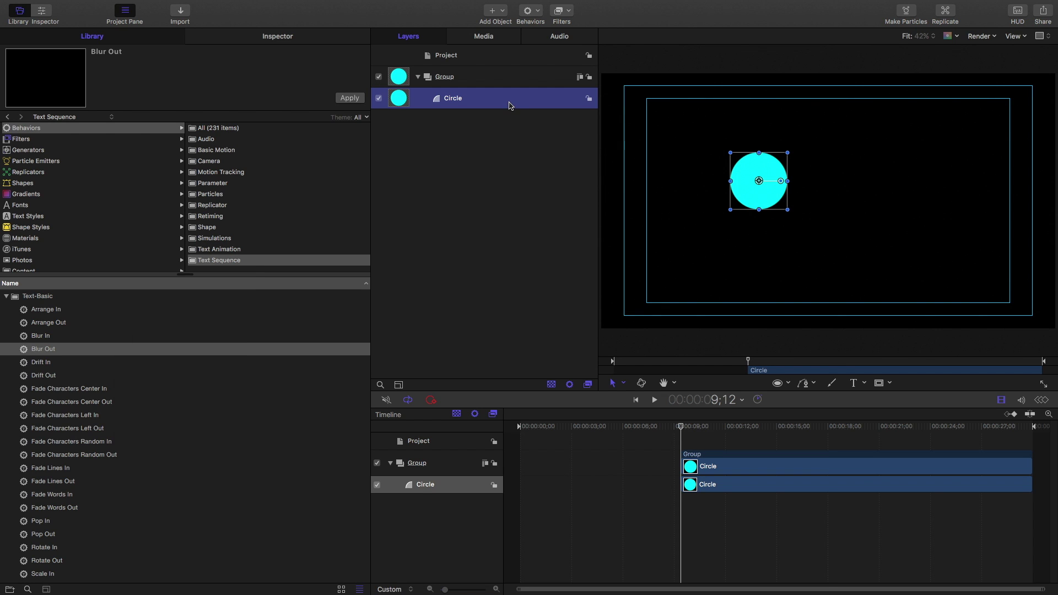
# - Give the circle a white outline with a width of 17
pyautogui.press('F7')
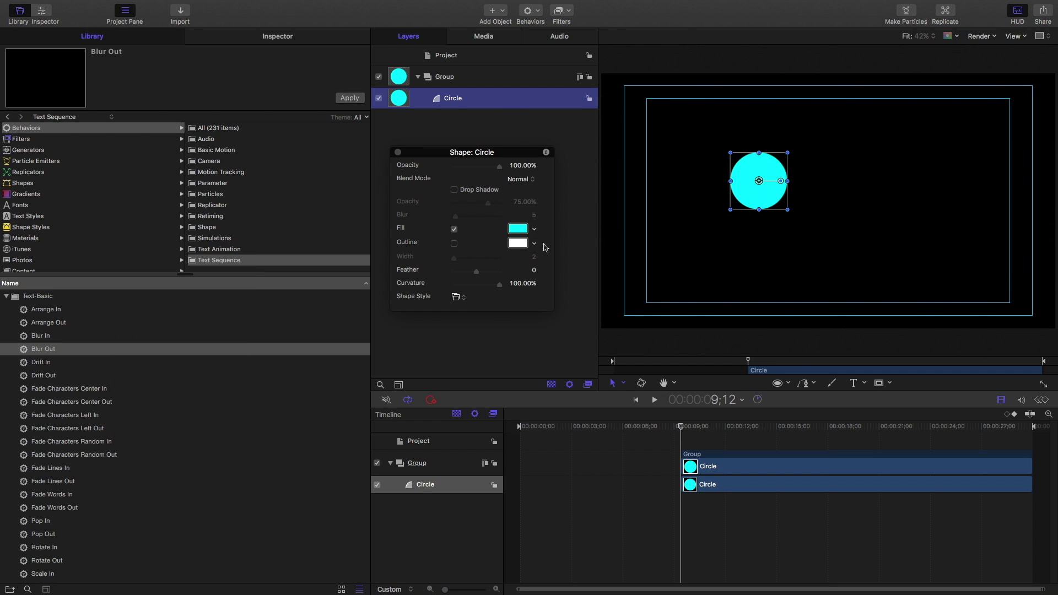
pyautogui.click(455, 243)
pyautogui.moveTo(454, 259); pyautogui.dragTo(461, 263)
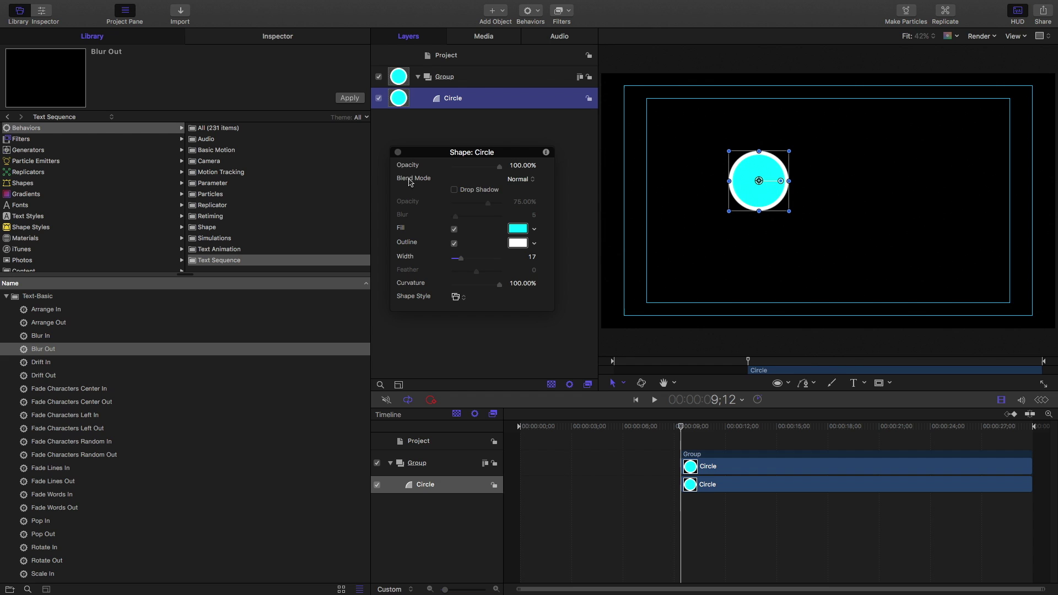
pyautogui.click(398, 152)
# - Create a particle emitter from the outlined circle
pyautogui.click(493, 84)
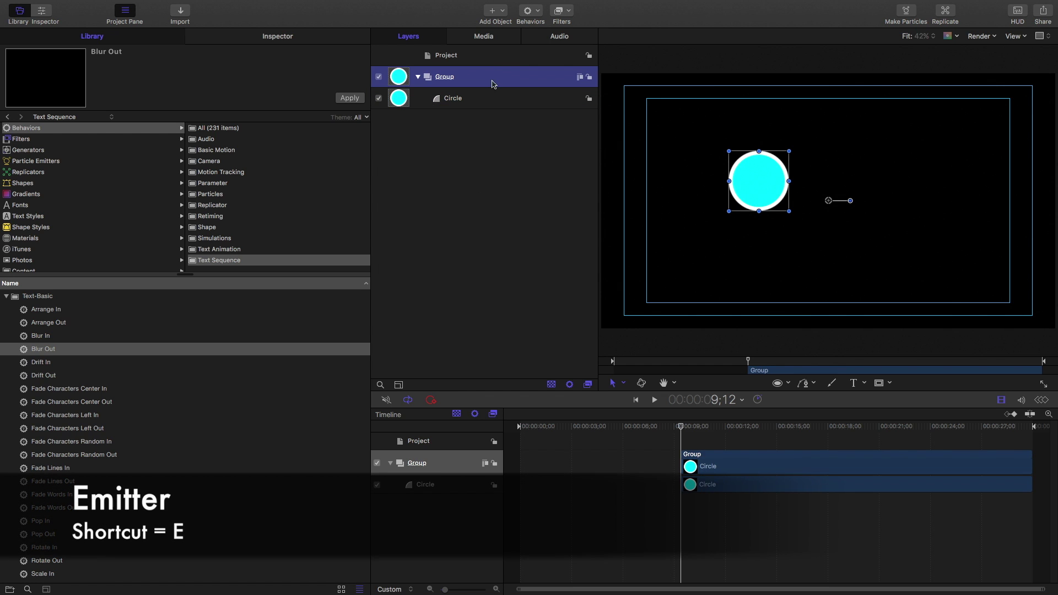
pyautogui.click(492, 99)
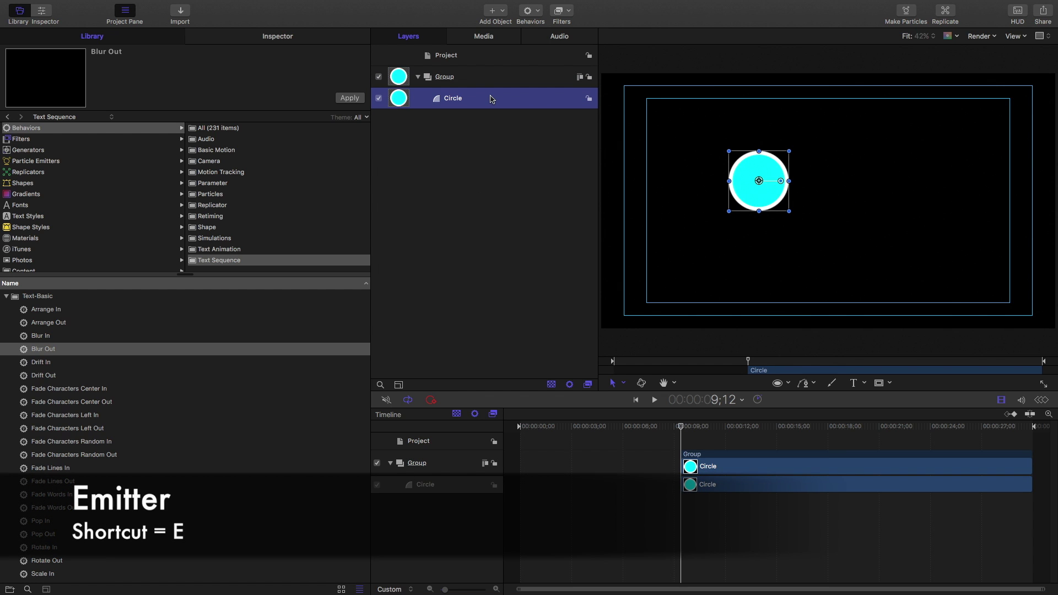
pyautogui.press('e')
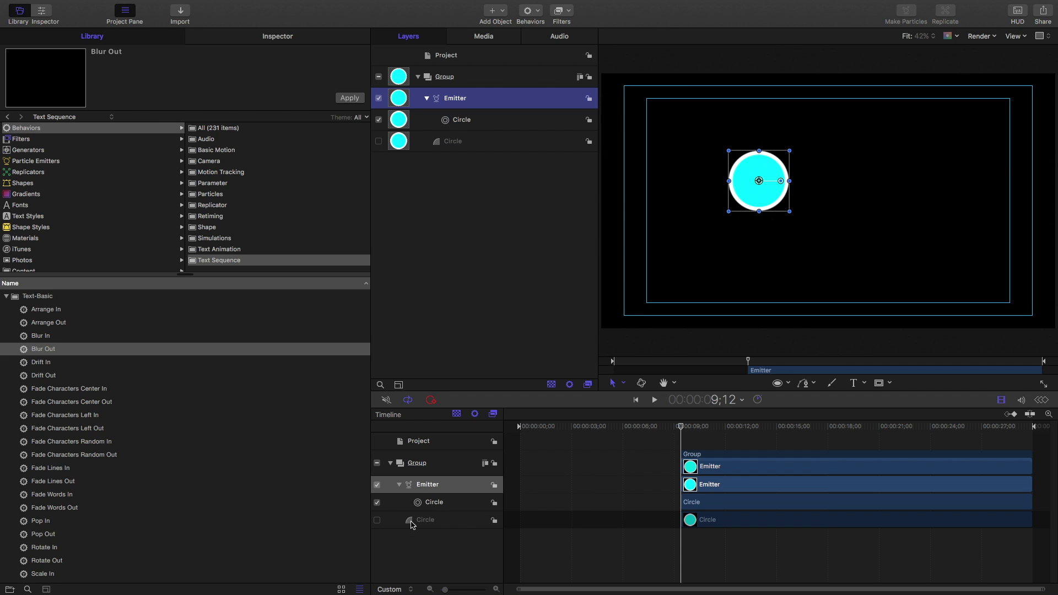
# - Toggle the source circle's visibility on and off, and play the timeline to preview the emitter
pyautogui.click(377, 521)
pyautogui.click(377, 521)
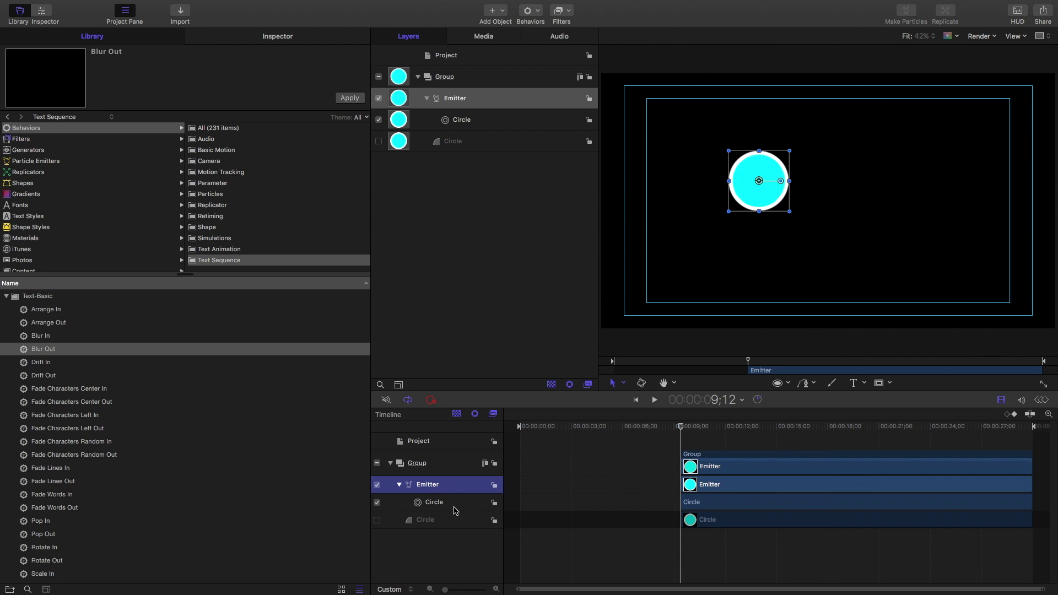
pyautogui.press('space')
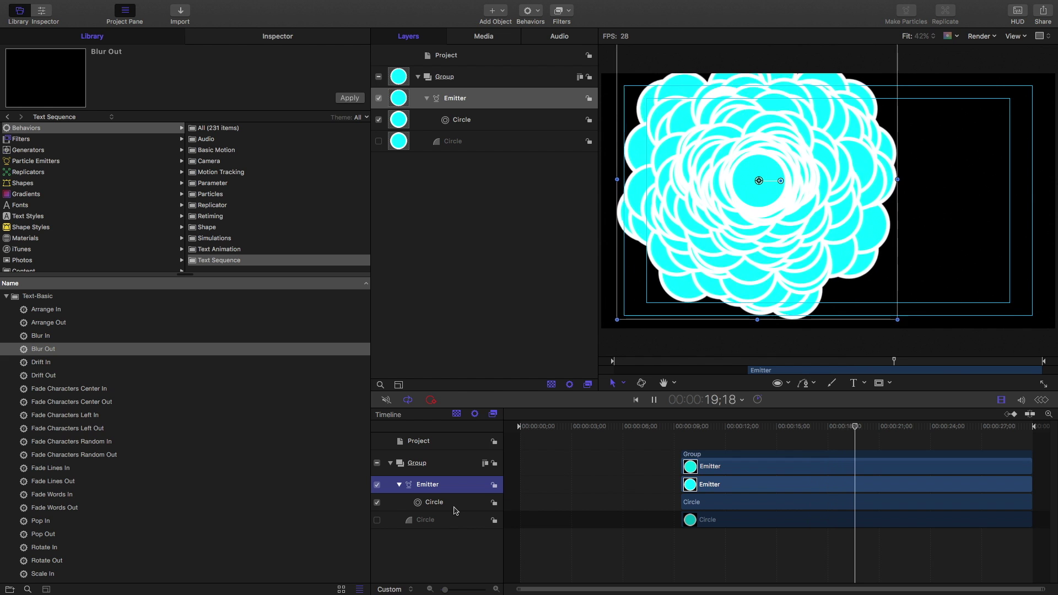
pyautogui.press('space')
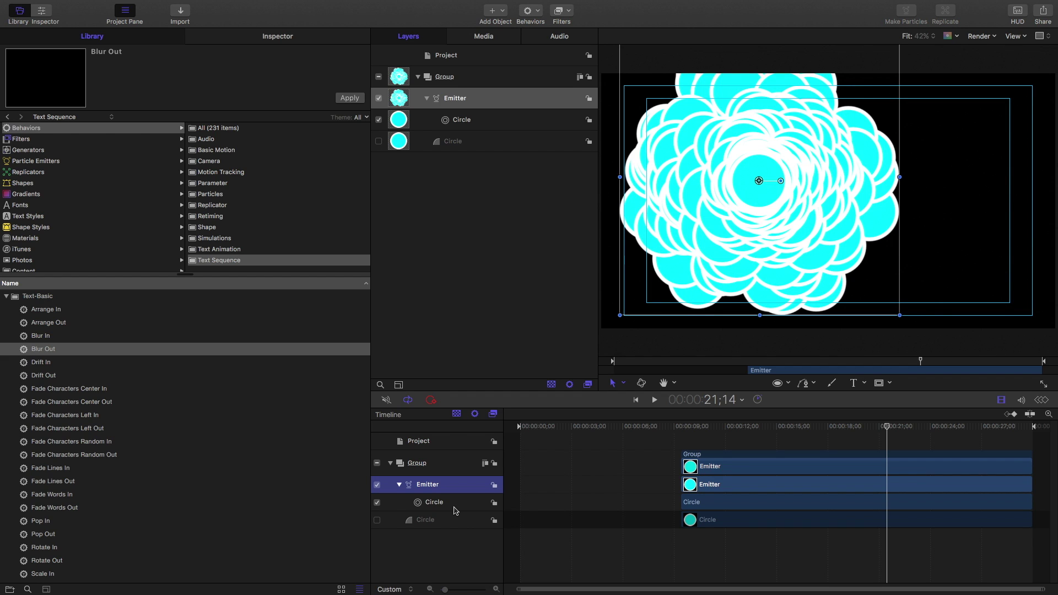
# - Show the emitter's HUD and reduce its birth rate to 7
pyautogui.click(500, 103)
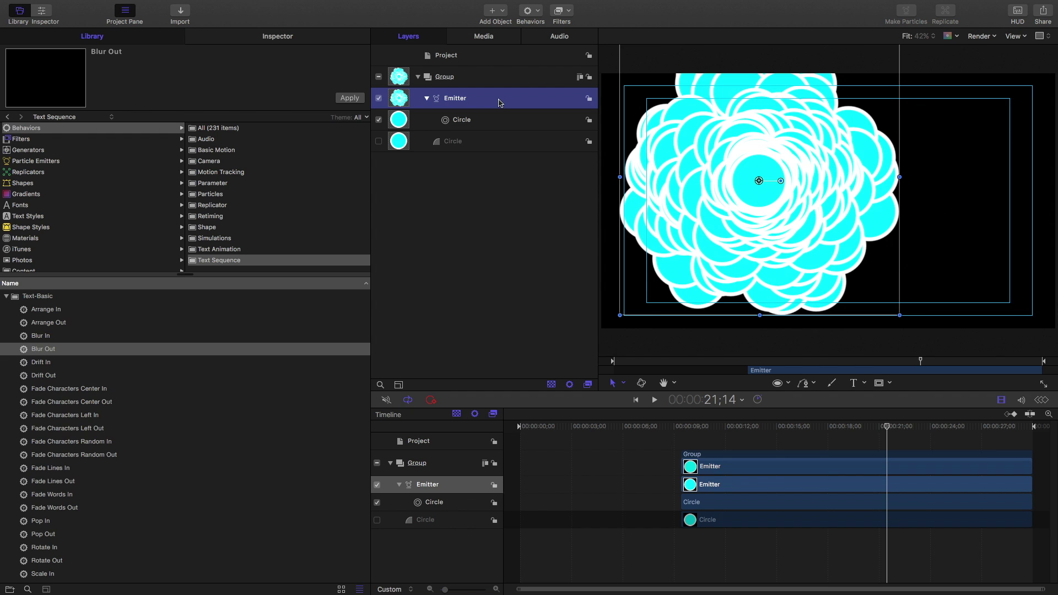
pyautogui.press('F7')
pyautogui.moveTo(500, 146); pyautogui.dragTo(501, 162)
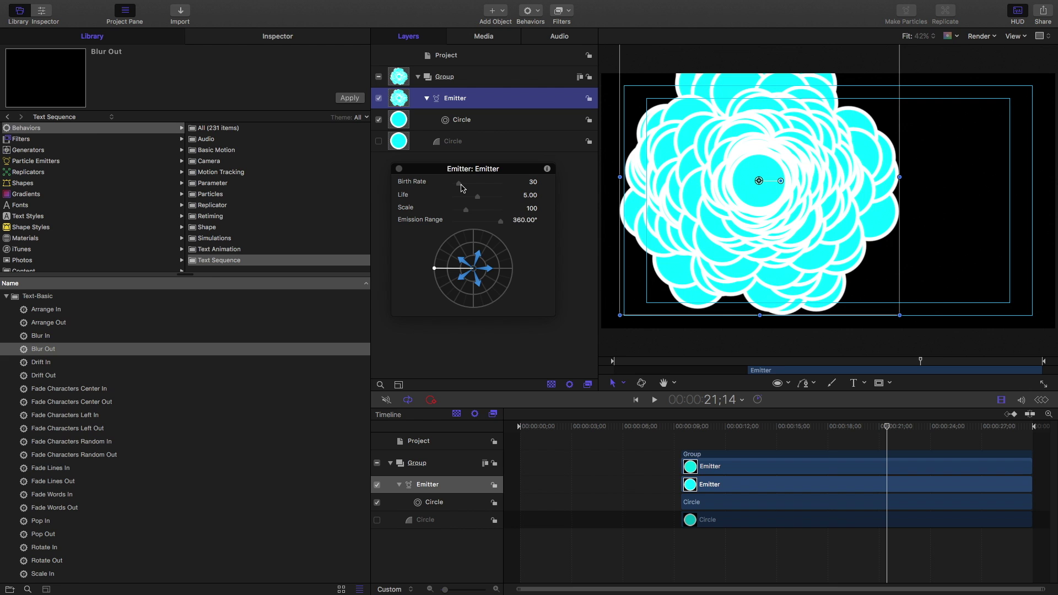
pyautogui.moveTo(459, 187)
pyautogui.mouseDown()
pyautogui.moveTo(474, 186)
pyautogui.moveTo(456, 188)
pyautogui.mouseUp()
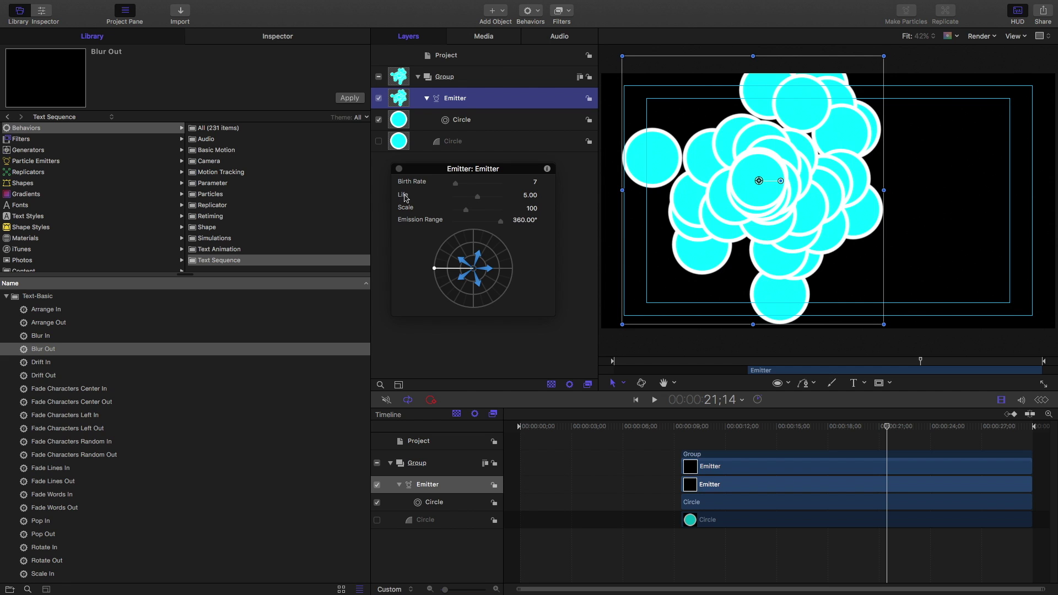
# - Set the emitter's life to 4.63, scale to 117 and emission range to 353.95°, with the emission angle at 15.8°
pyautogui.moveTo(480, 199)
pyautogui.mouseDown()
pyautogui.moveTo(507, 204)
pyautogui.moveTo(462, 201)
pyautogui.moveTo(476, 201)
pyautogui.mouseUp()
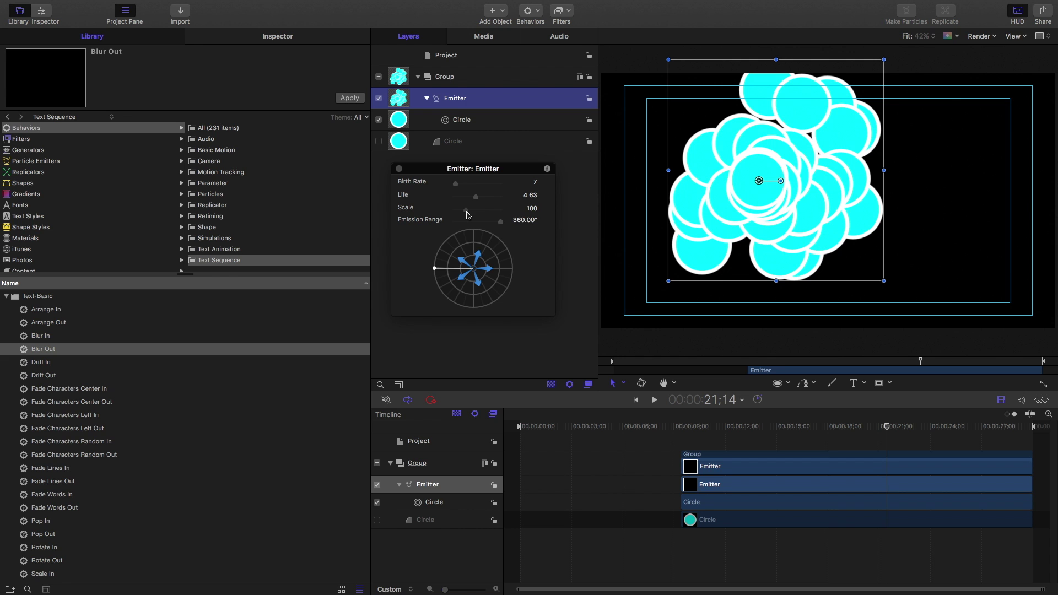
pyautogui.moveTo(467, 212)
pyautogui.mouseDown()
pyautogui.moveTo(484, 212)
pyautogui.moveTo(468, 212)
pyautogui.mouseUp()
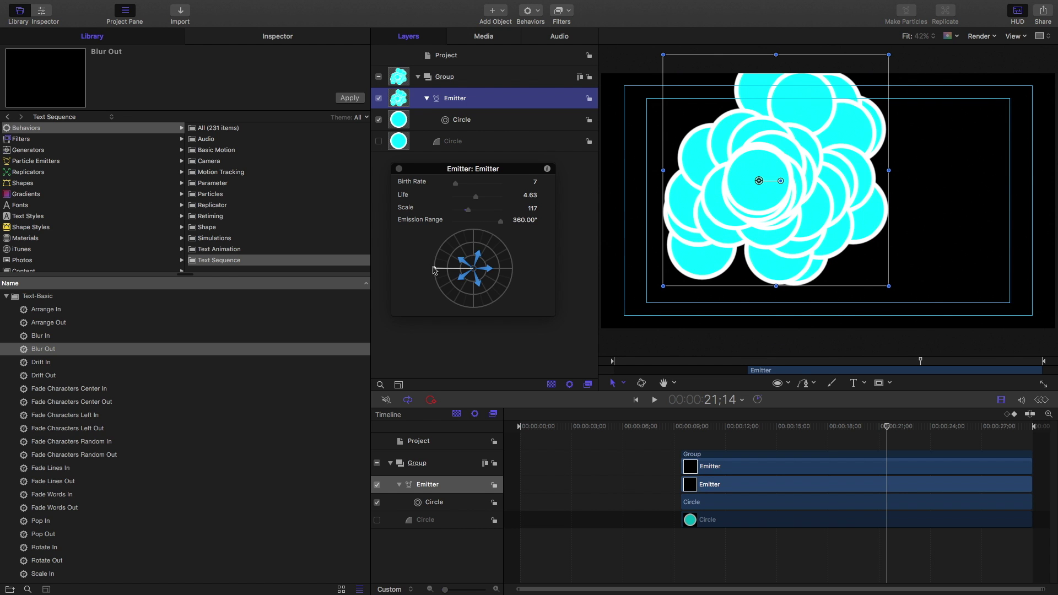
pyautogui.moveTo(435, 270)
pyautogui.mouseDown()
pyautogui.moveTo(465, 306)
pyautogui.moveTo(504, 284)
pyautogui.moveTo(527, 250)
pyautogui.moveTo(483, 300)
pyautogui.moveTo(449, 295)
pyautogui.moveTo(510, 265)
pyautogui.moveTo(510, 278)
pyautogui.moveTo(407, 272)
pyautogui.moveTo(474, 325)
pyautogui.moveTo(513, 298)
pyautogui.moveTo(504, 242)
pyautogui.moveTo(457, 234)
pyautogui.moveTo(420, 290)
pyautogui.mouseUp()
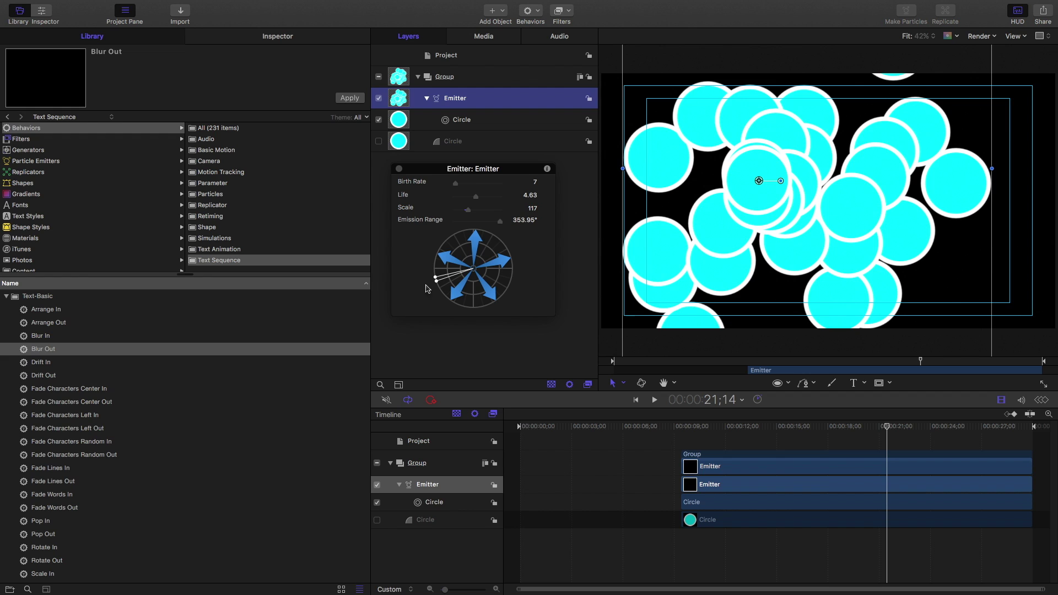
# - Examine the emitter's full parameters in the Inspector and play the animation from just before the emitter starts
pyautogui.click(41, 12)
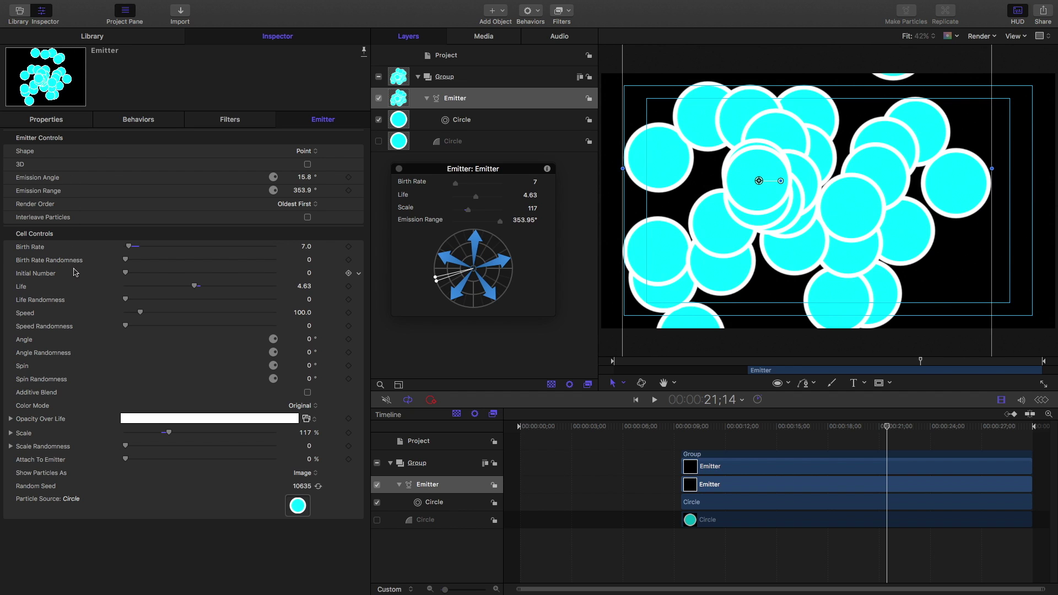
pyautogui.moveTo(127, 261)
pyautogui.mouseDown()
pyautogui.moveTo(150, 261)
pyautogui.moveTo(125, 260)
pyautogui.mouseUp()
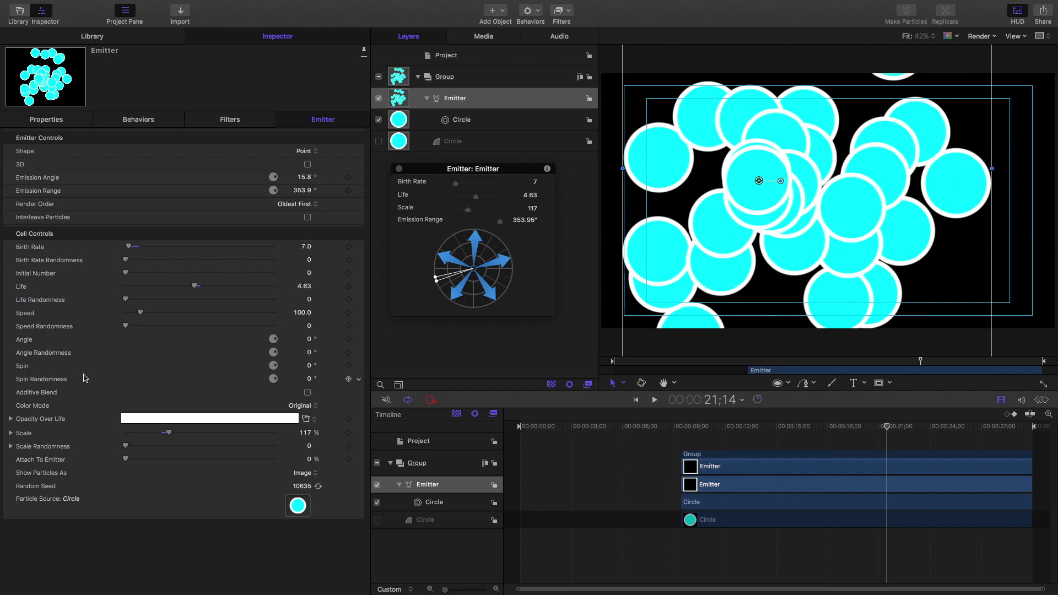
pyautogui.scroll(-1, 85, 379)
pyautogui.click(662, 429)
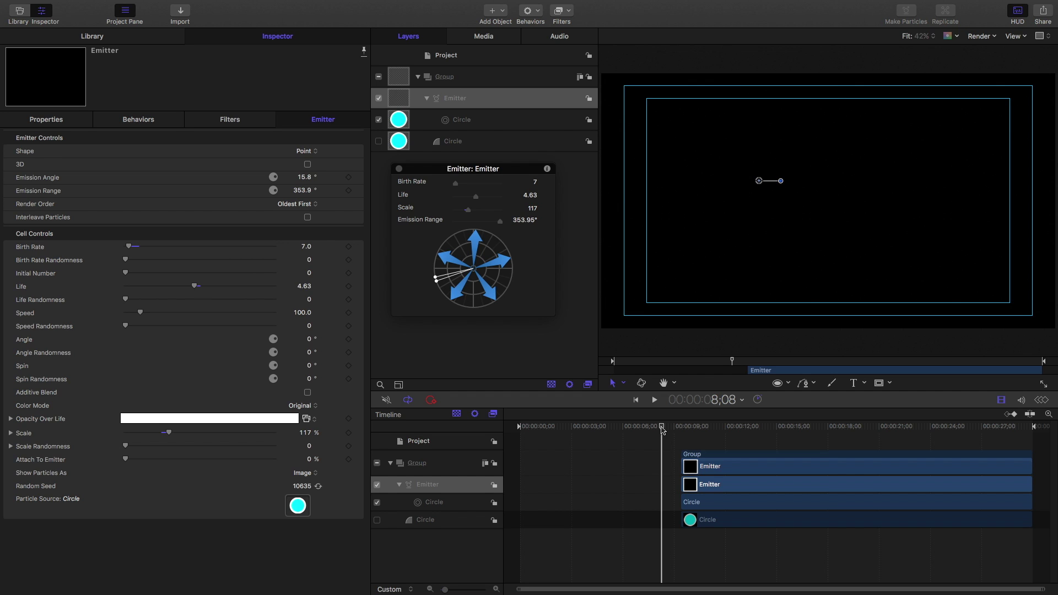
pyautogui.press('space')
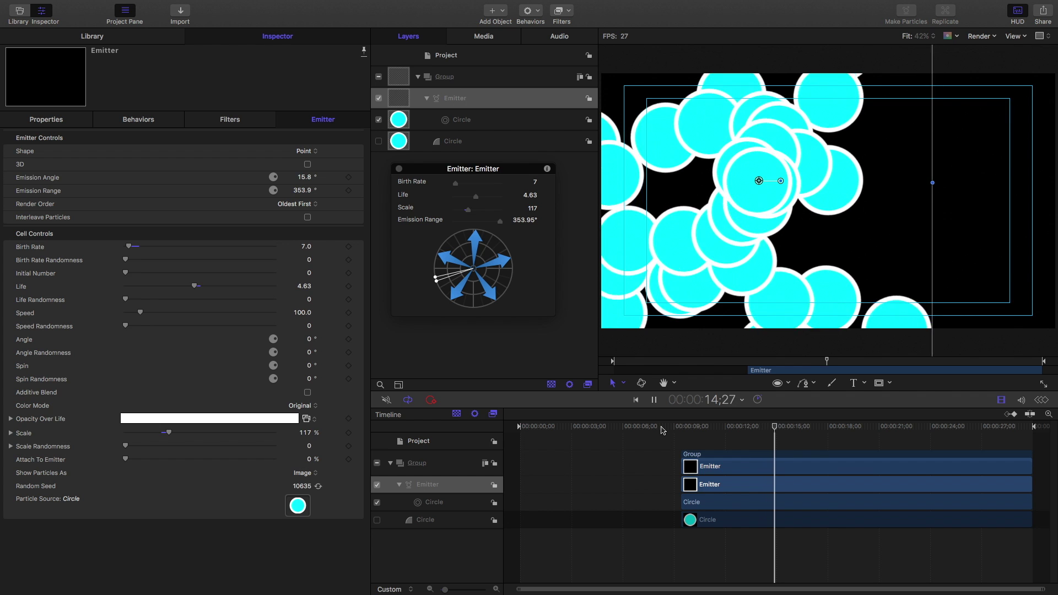
pyautogui.press('space')
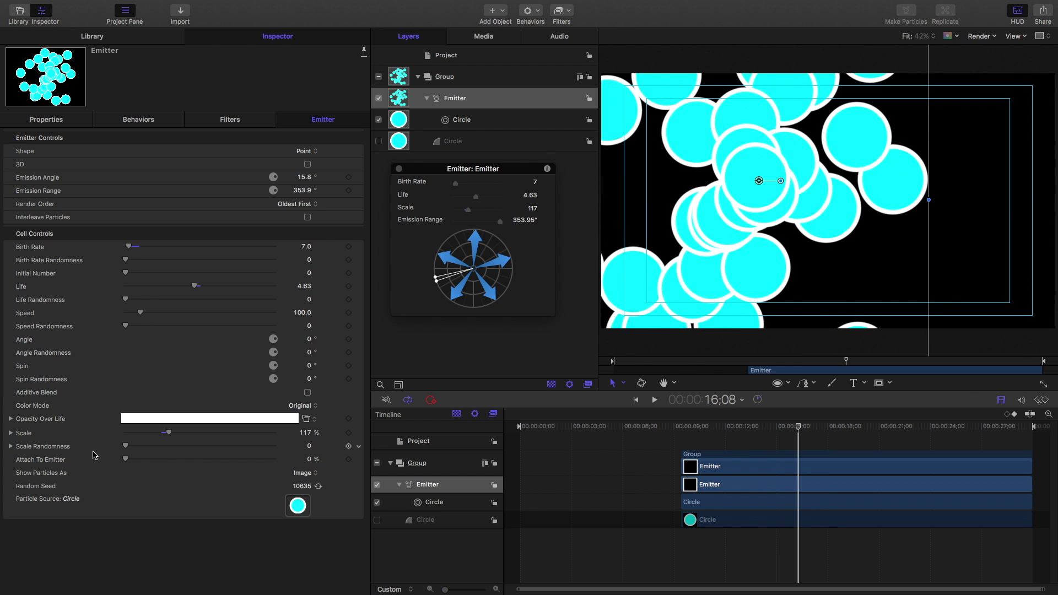
# - Set Opacity Over Life to fade particles in from 0% up to location 8.73% and out to 0% from location 81.93%
pyautogui.click(11, 420)
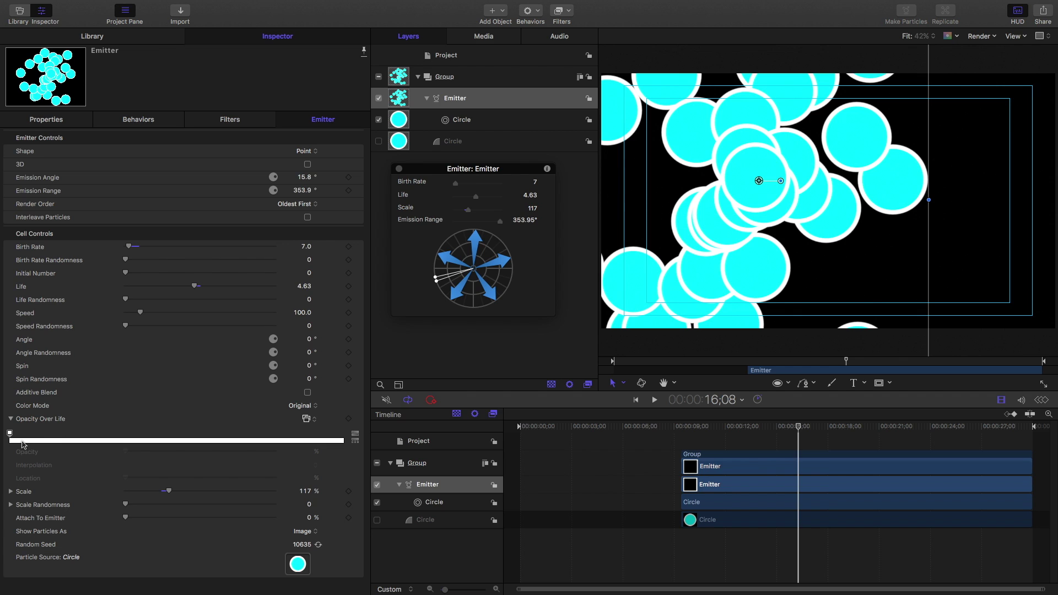
pyautogui.click(25, 441)
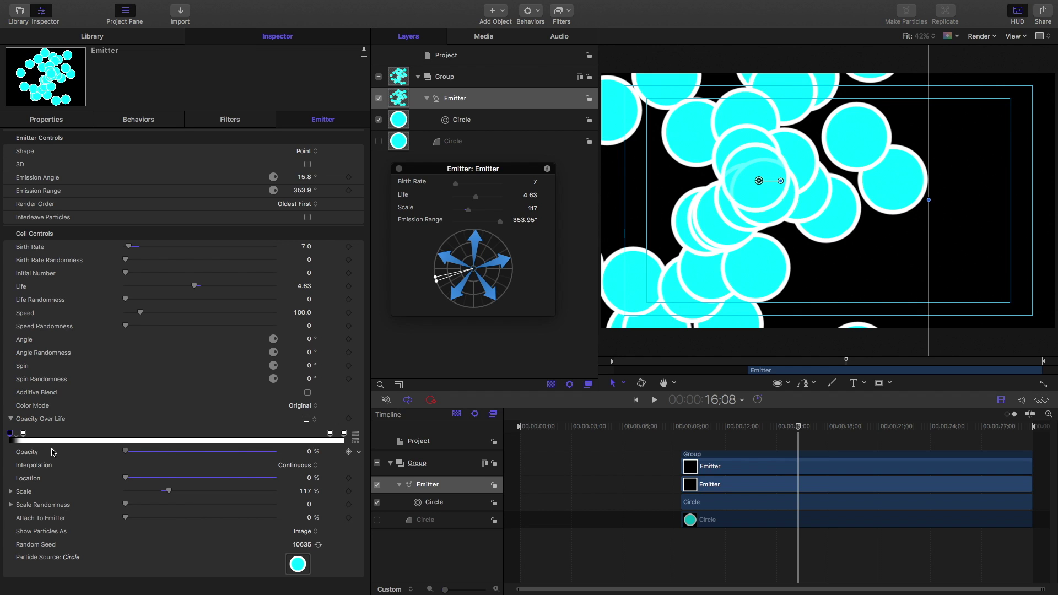
pyautogui.click(344, 434)
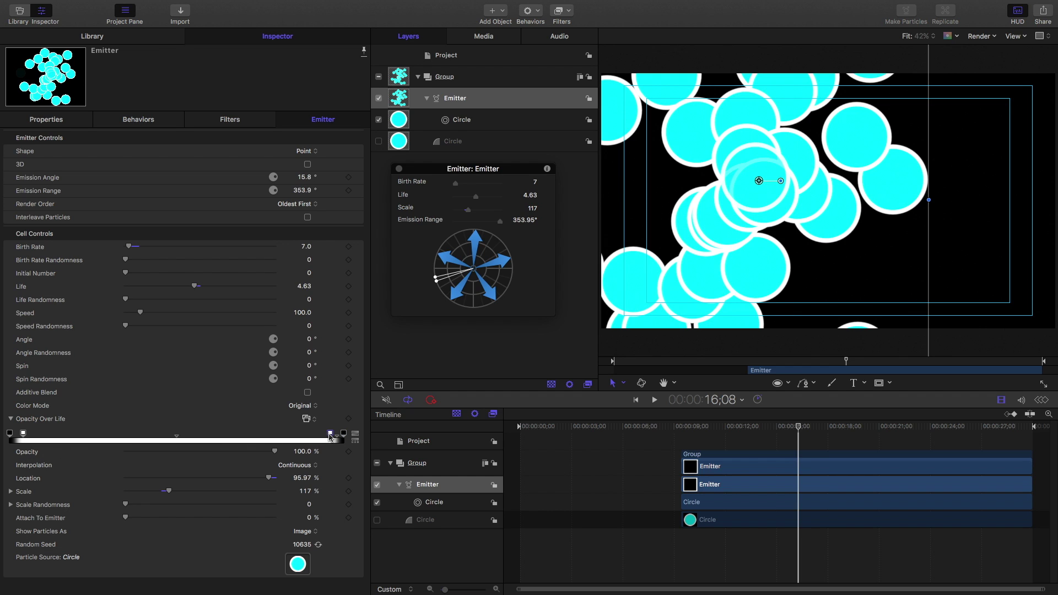
pyautogui.moveTo(299, 437); pyautogui.dragTo(262, 438)
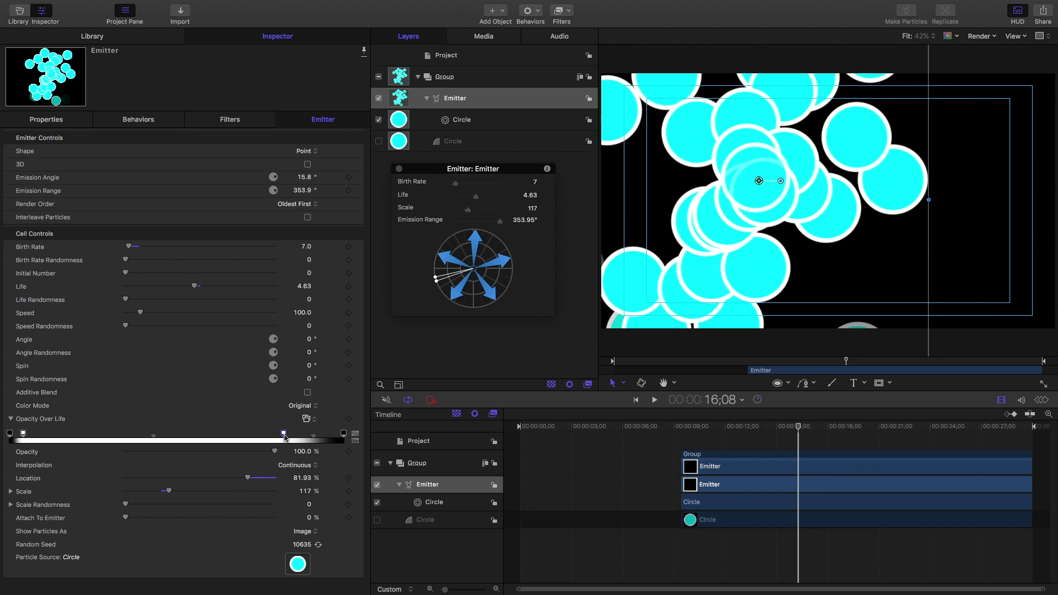
pyautogui.moveTo(31, 436); pyautogui.dragTo(41, 437)
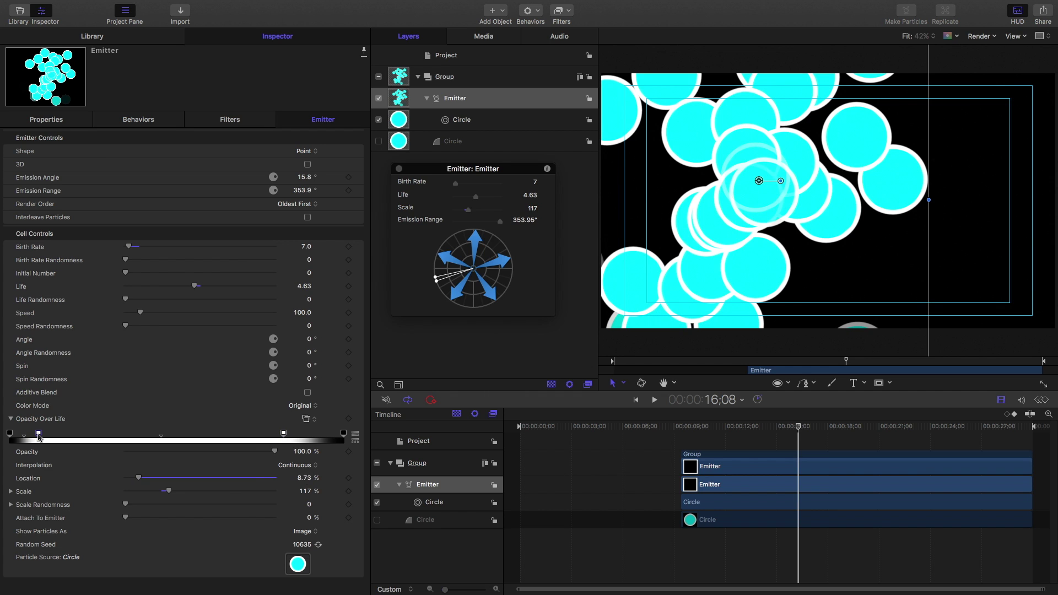
# - Play the animation from just before the emitter starts and set the emitter's Render Order to Oldest Last
pyautogui.click(680, 429)
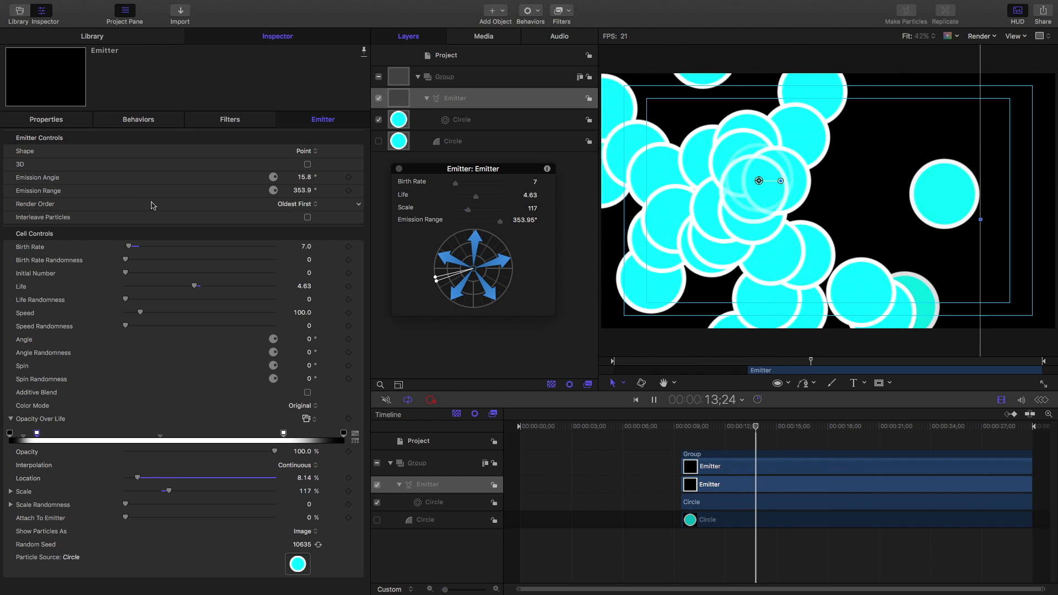
pyautogui.click(298, 204)
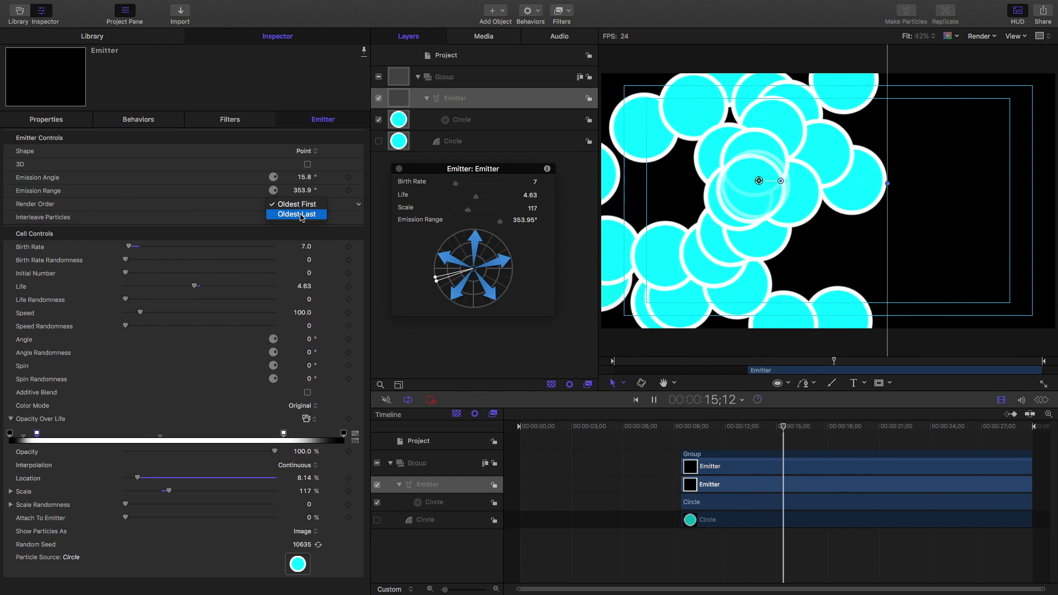
pyautogui.click(301, 215)
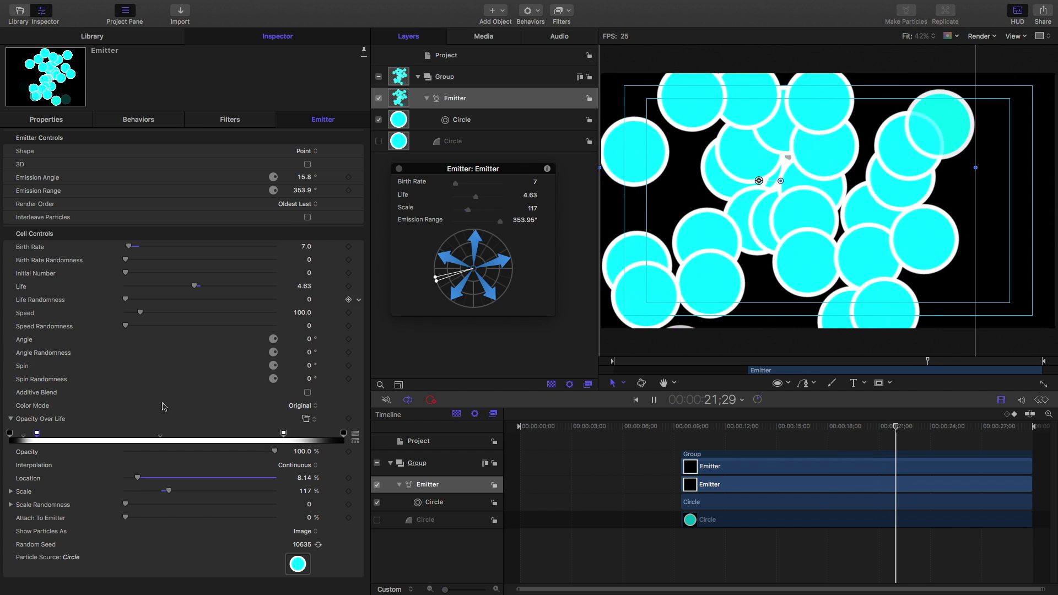
# - Deselect the opacity tag and set the emitter's Color Mode to Over Life
pyautogui.click(230, 413)
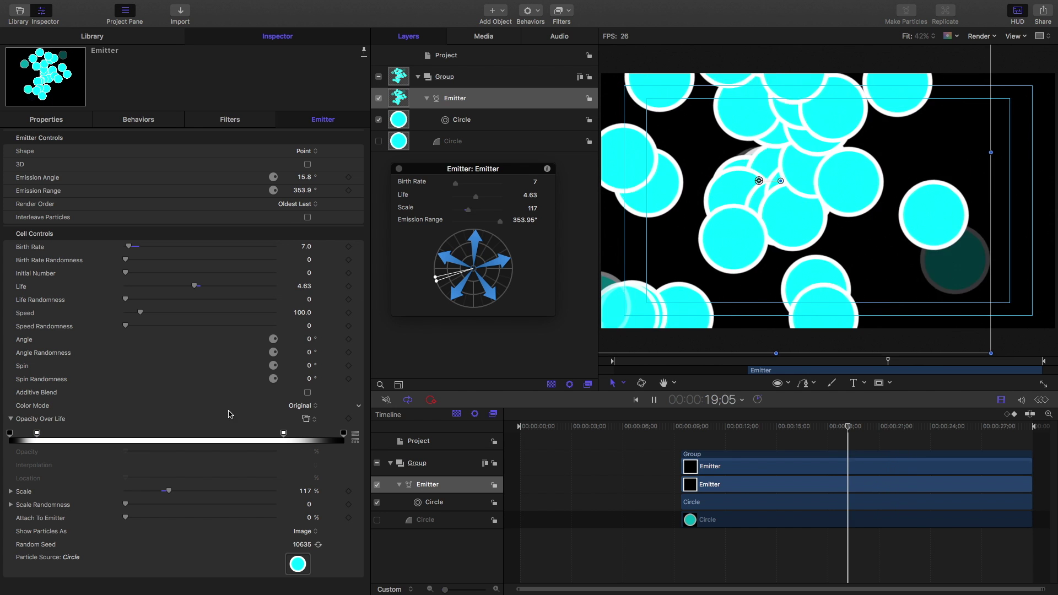
pyautogui.click(297, 407)
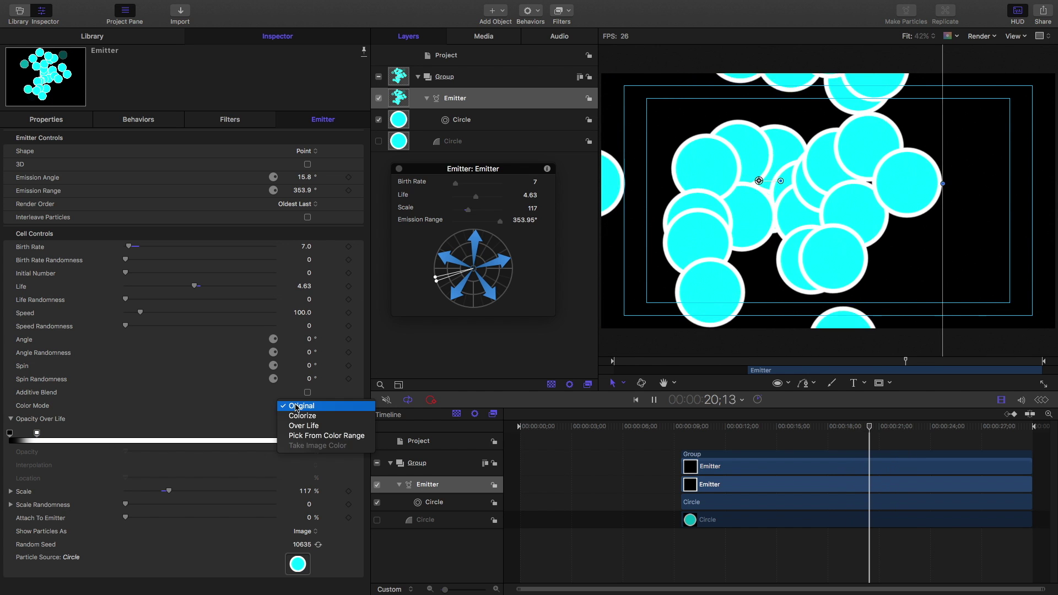
pyautogui.click(330, 427)
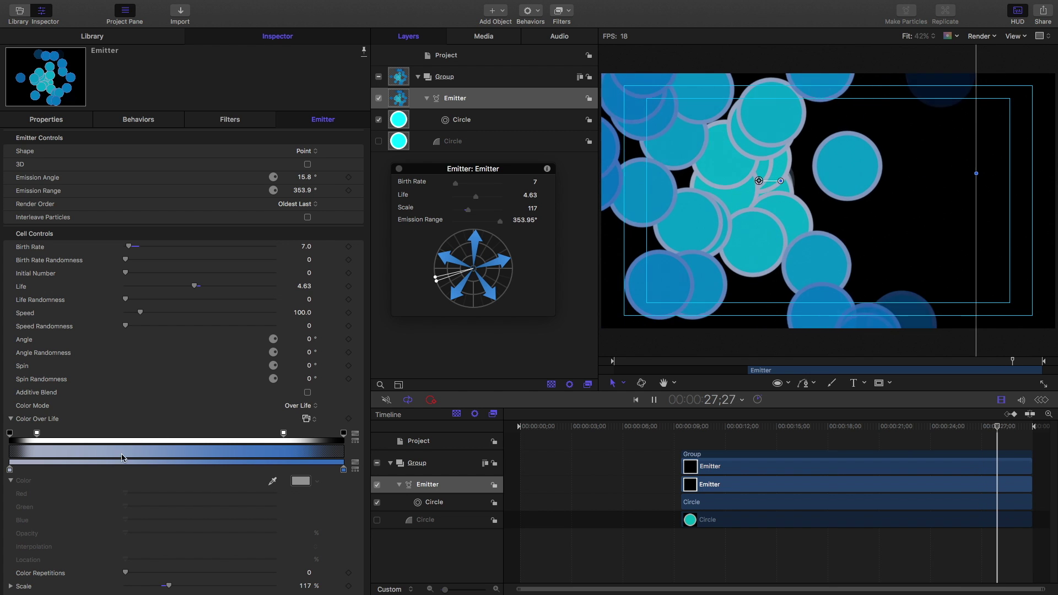
# - Add color tags at 15.79% and 34.91% on the Color Over Life gradient and make the 34.91% tag Lime
pyautogui.click(62, 468)
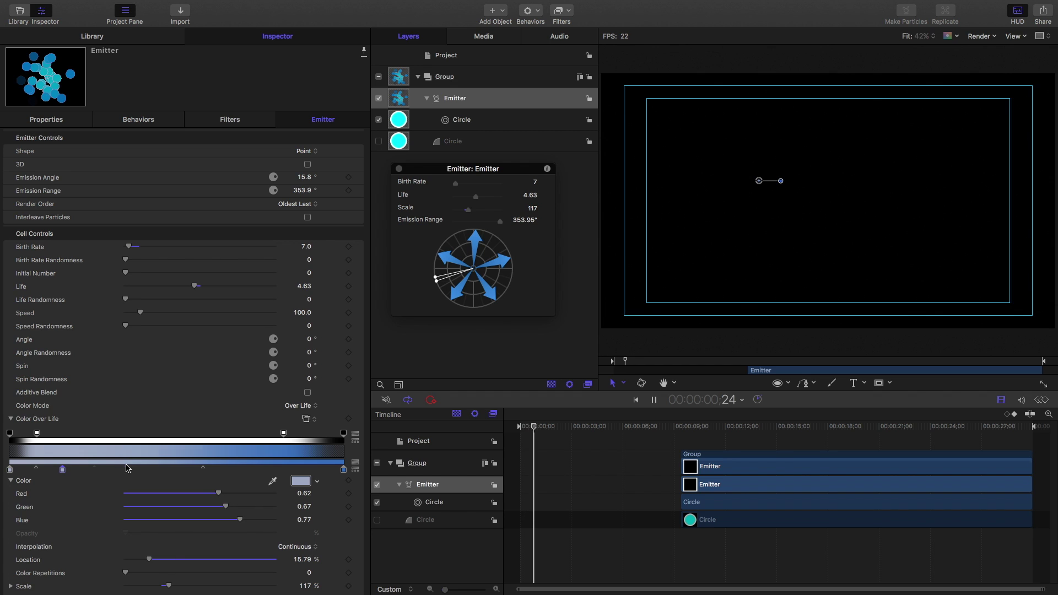
pyautogui.click(126, 468)
pyautogui.doubleClick(127, 469)
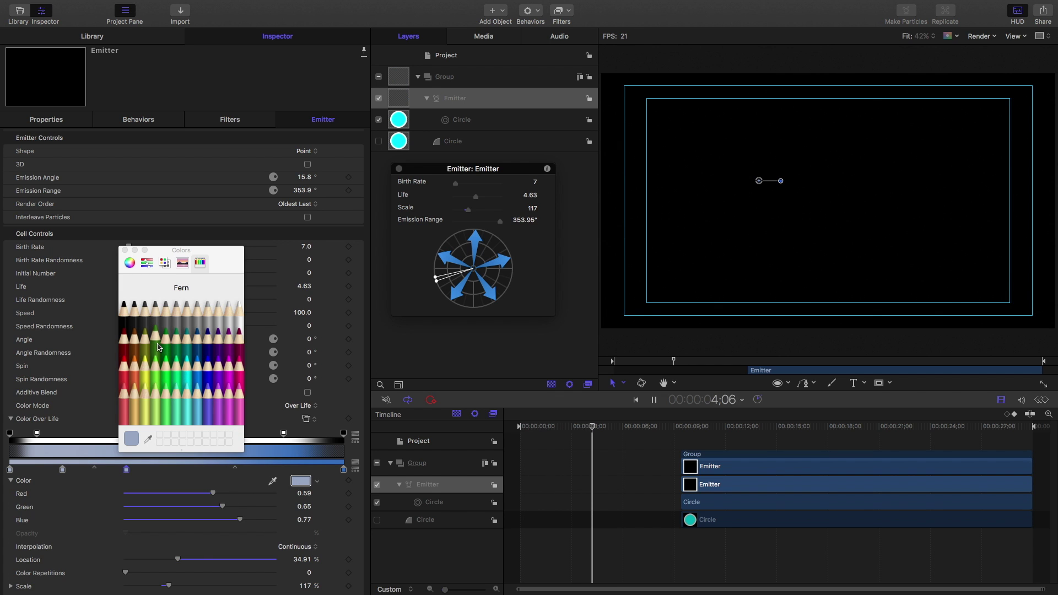
pyautogui.click(155, 365)
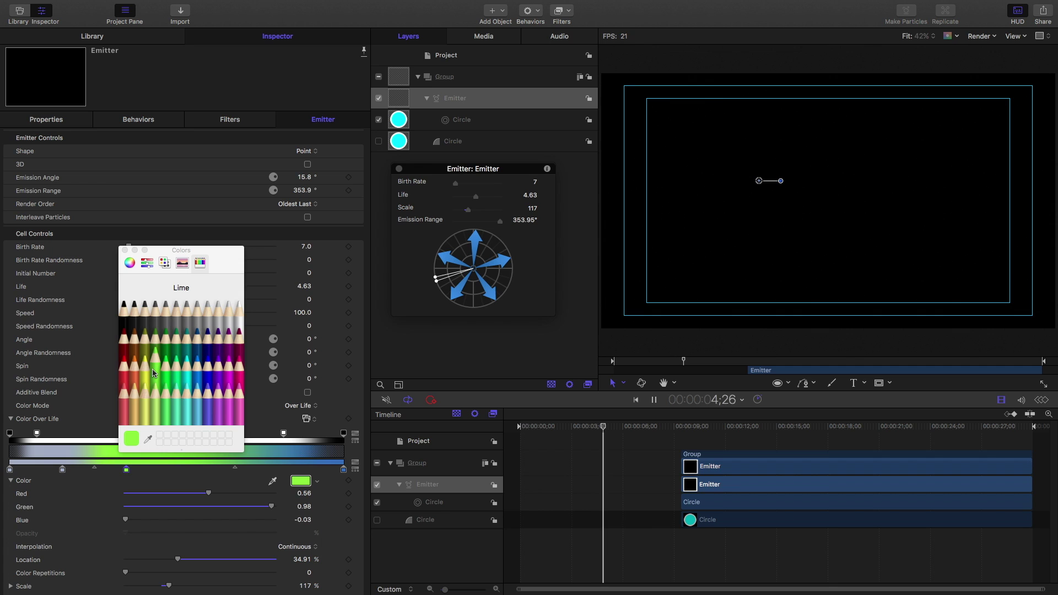
# - Make the 15.79% color tag Ocean and add a Magenta tag at 73.34% on the Color Over Life gradient
pyautogui.click(62, 469)
pyautogui.click(197, 351)
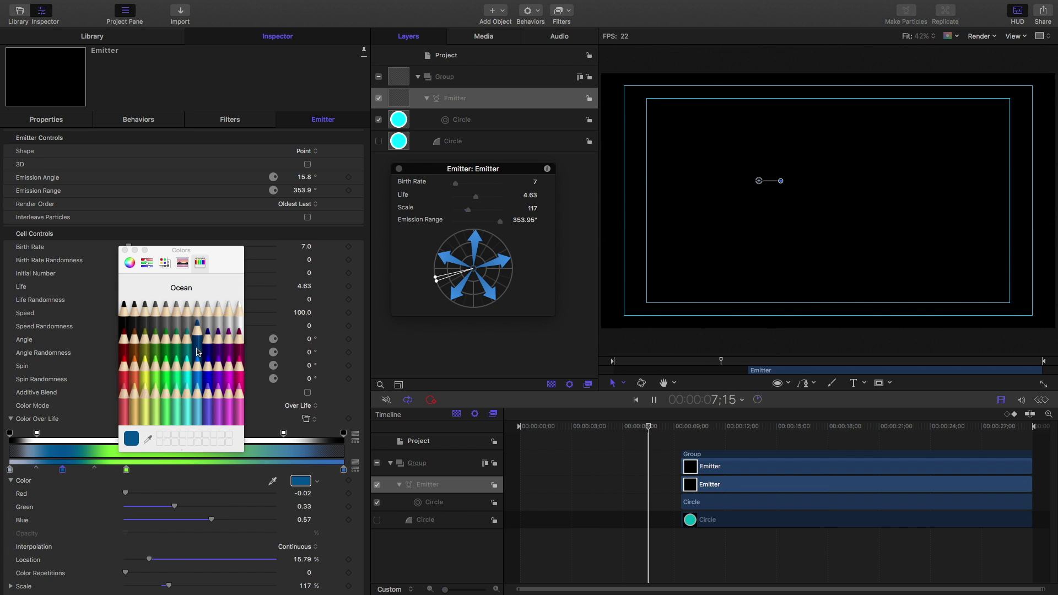
pyautogui.click(256, 469)
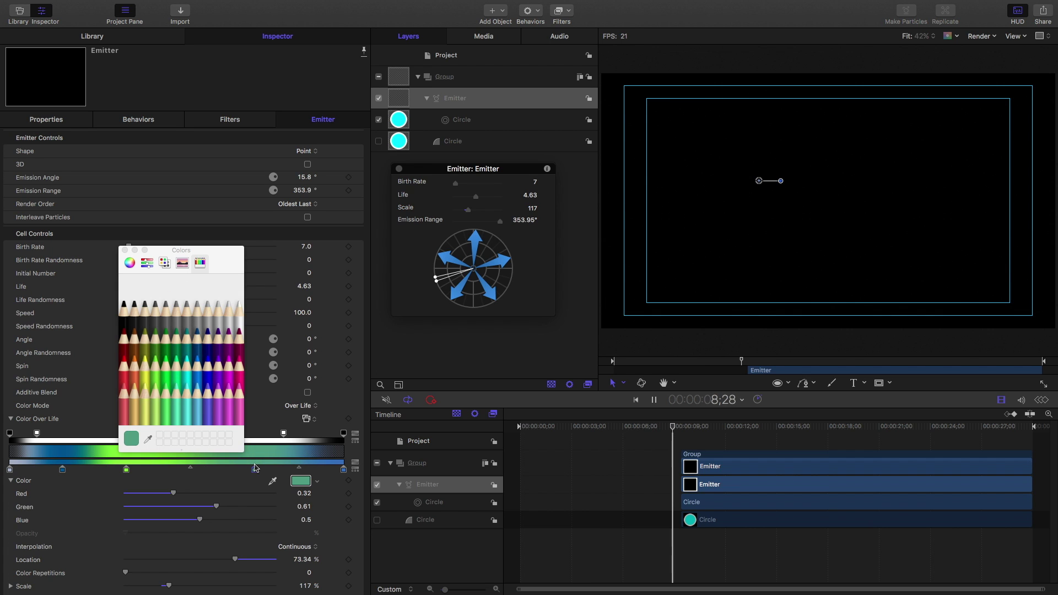
pyautogui.click(229, 361)
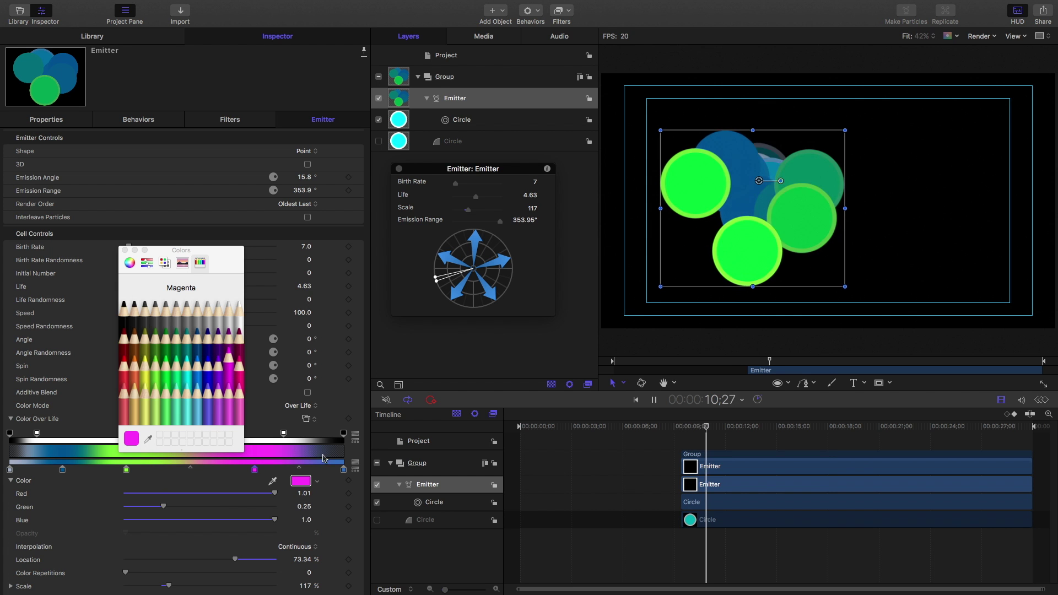